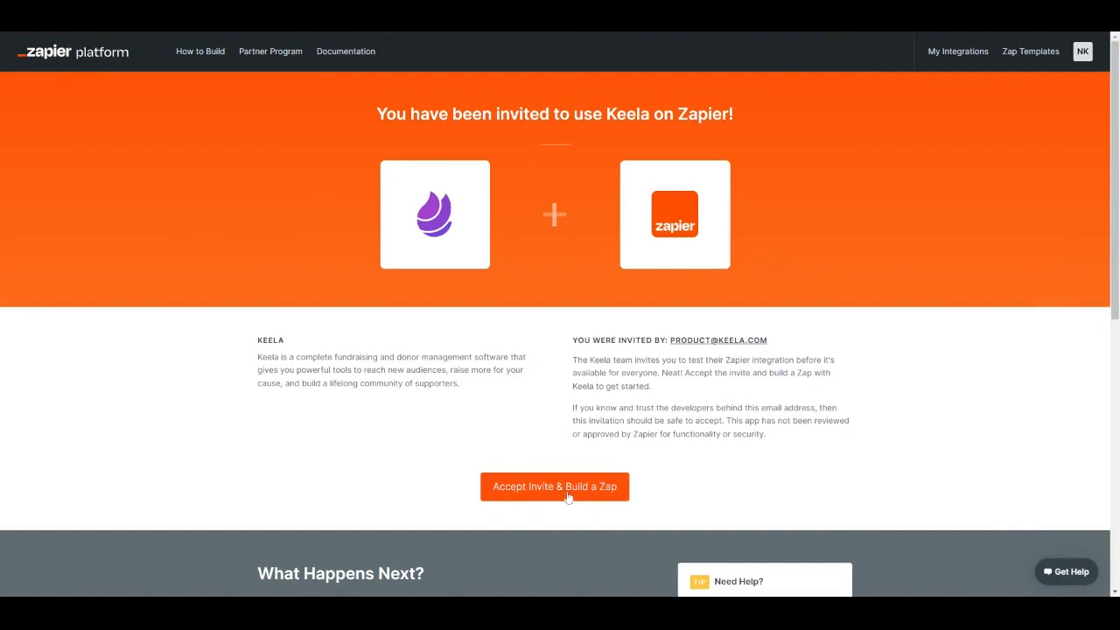
# Accept the invitation to use Keela on Zapier and create a new Zap.
pyautogui.click(569, 497)
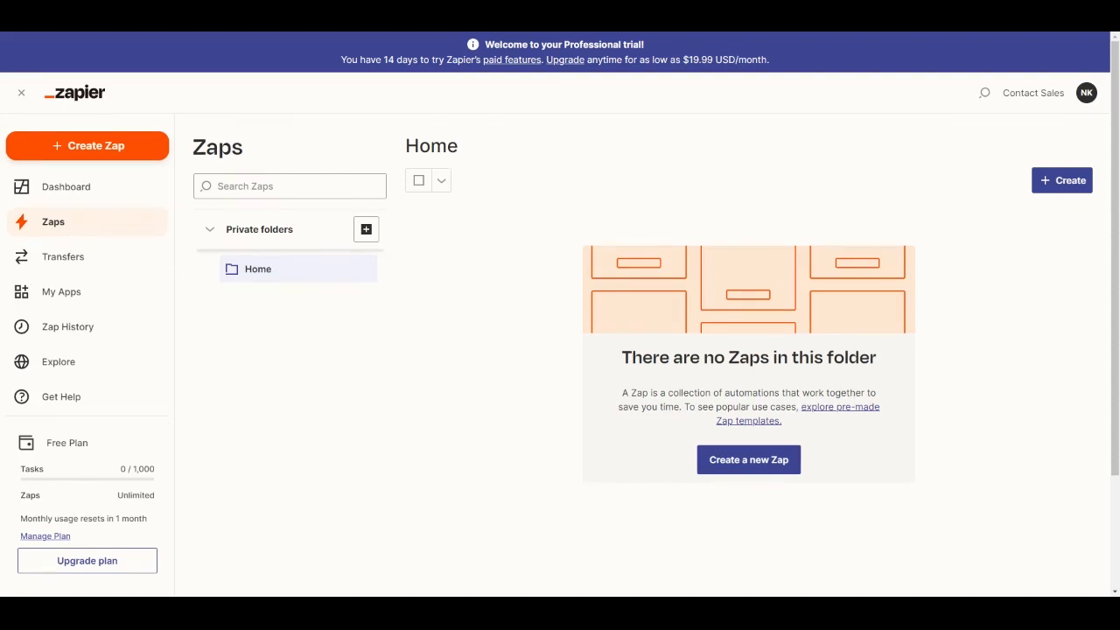
pyautogui.click(83, 151)
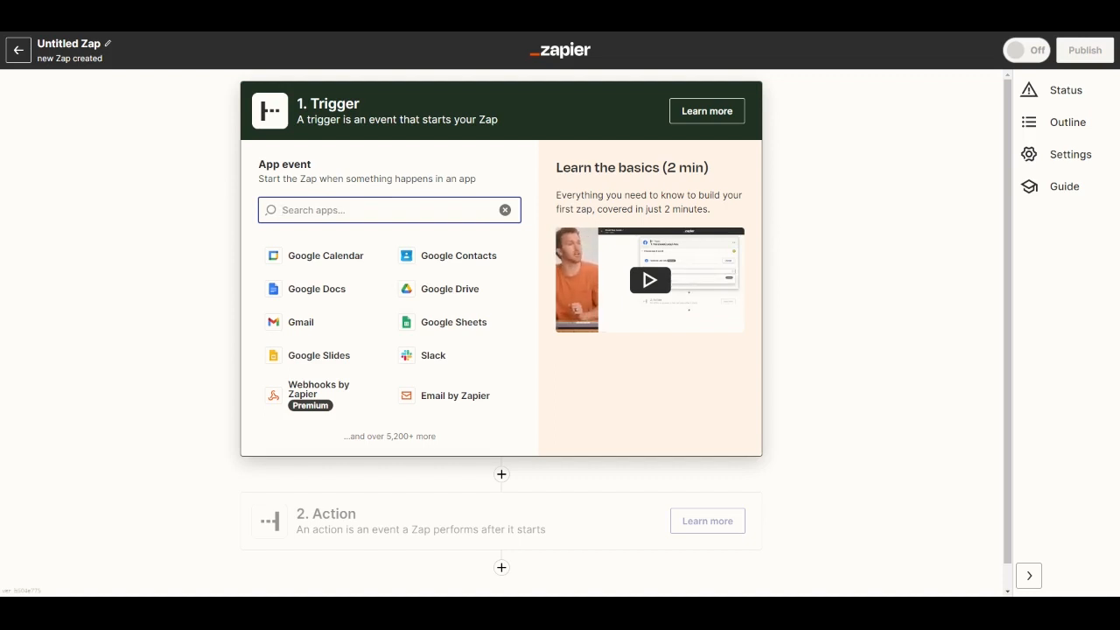
# Set Typeform as the trigger app with the New Entry event and proceed to the account choice.
pyautogui.write('Typeform')
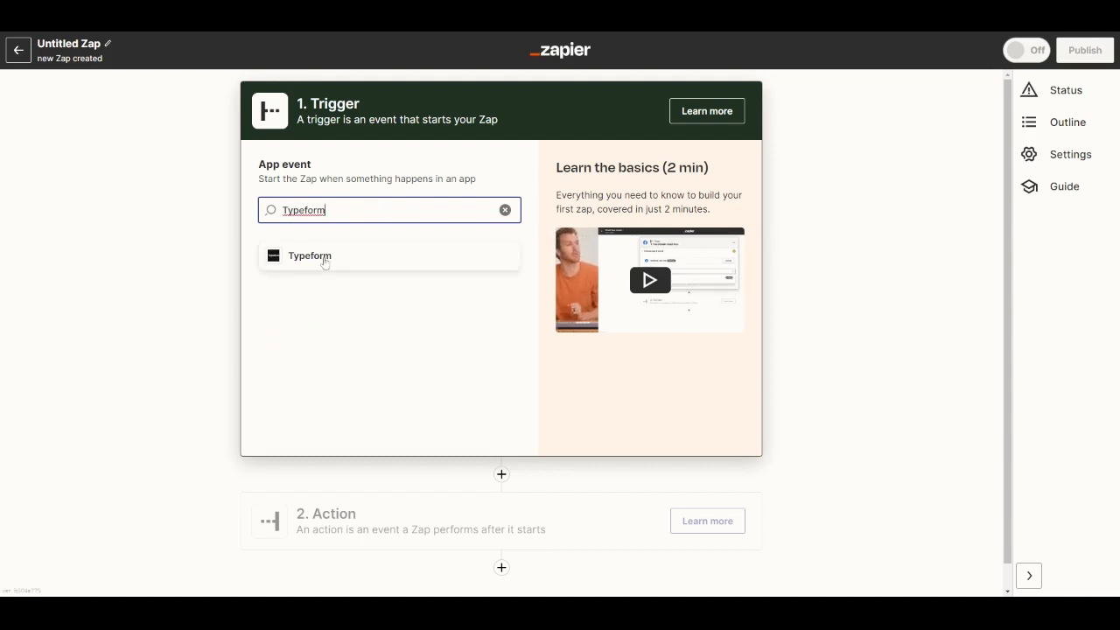
pyautogui.click(324, 256)
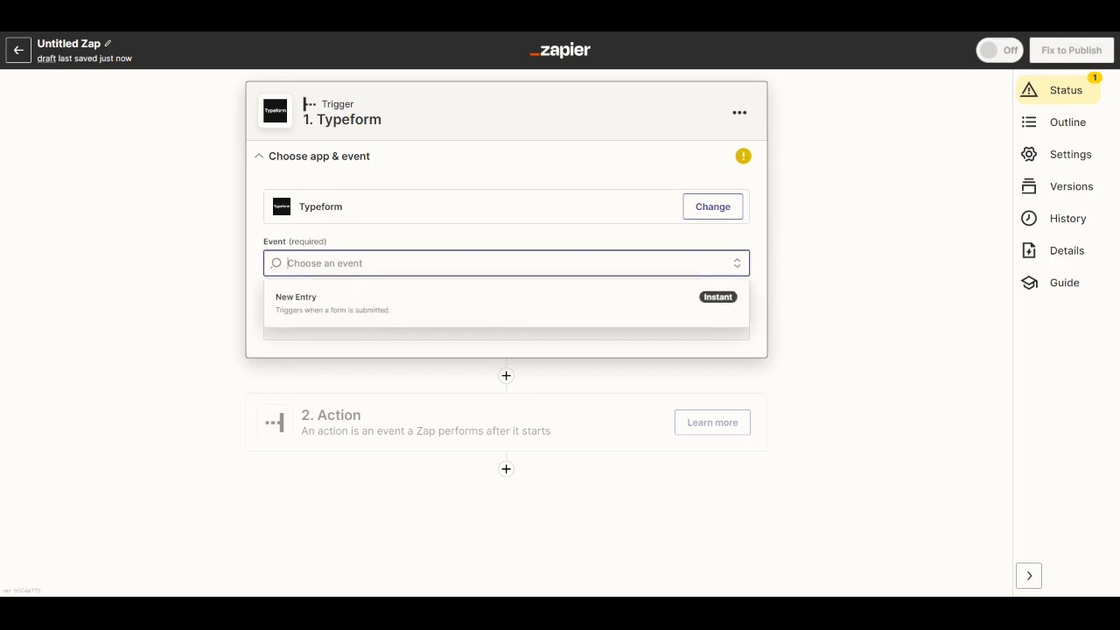
pyautogui.click(380, 313)
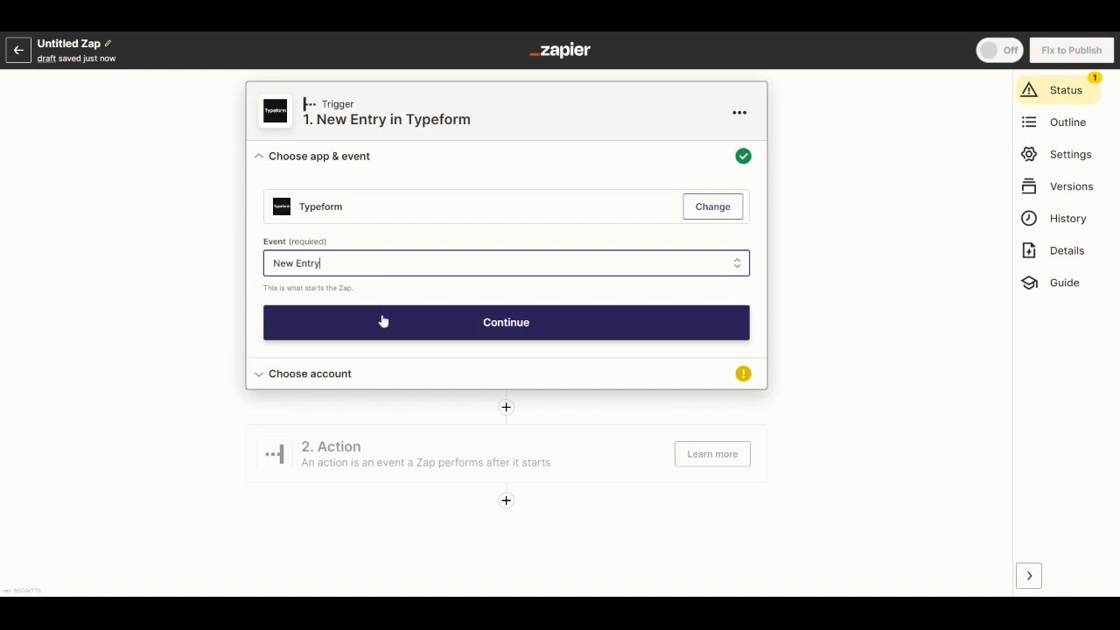
pyautogui.click(383, 321)
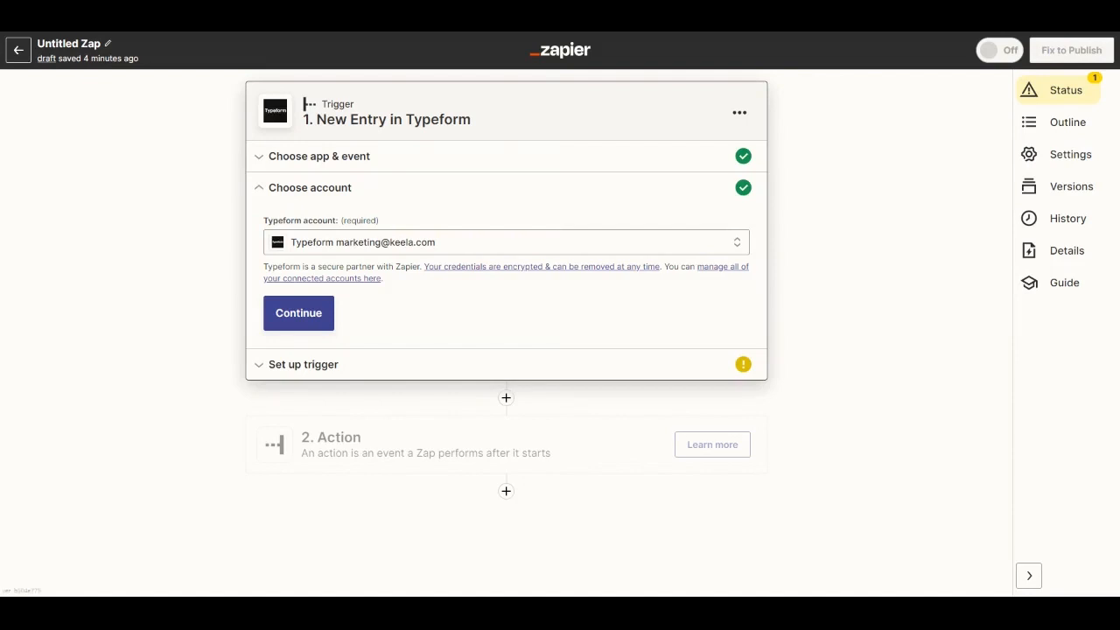
# Keep the connected Typeform account and choose the Zapier Integration form for the trigger.
pyautogui.click(298, 316)
pyautogui.click(306, 285)
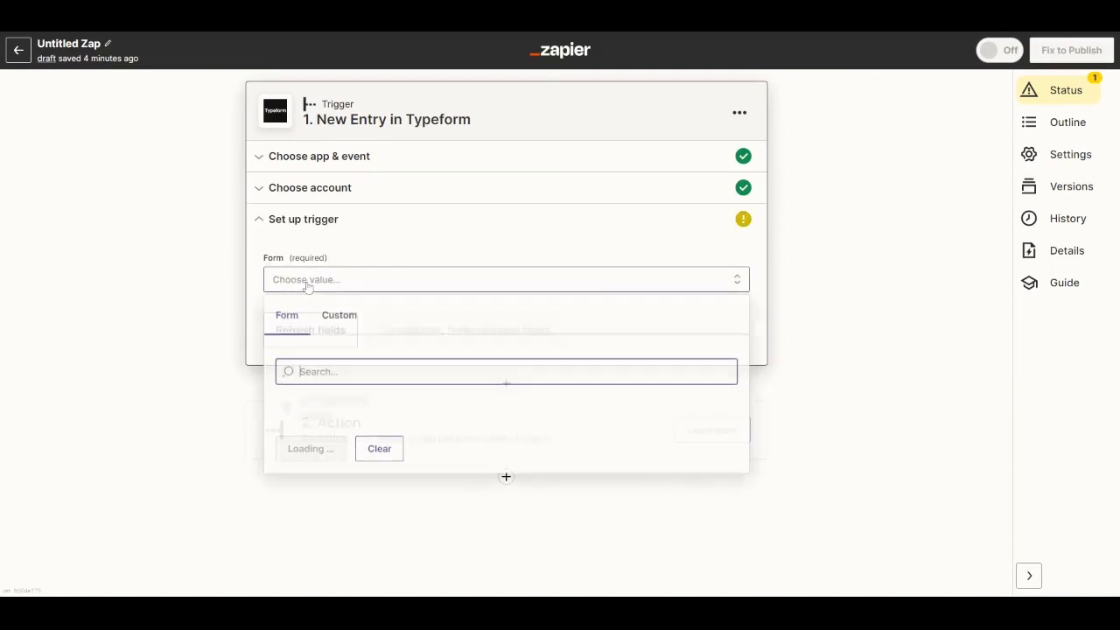
pyautogui.write('zapie')
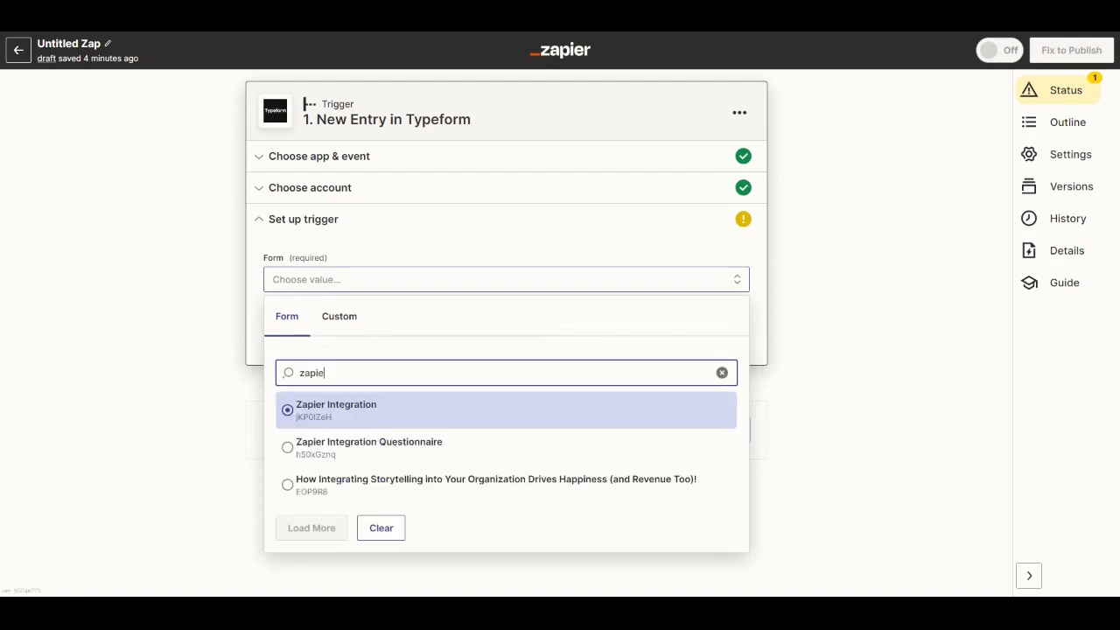
pyautogui.click(377, 411)
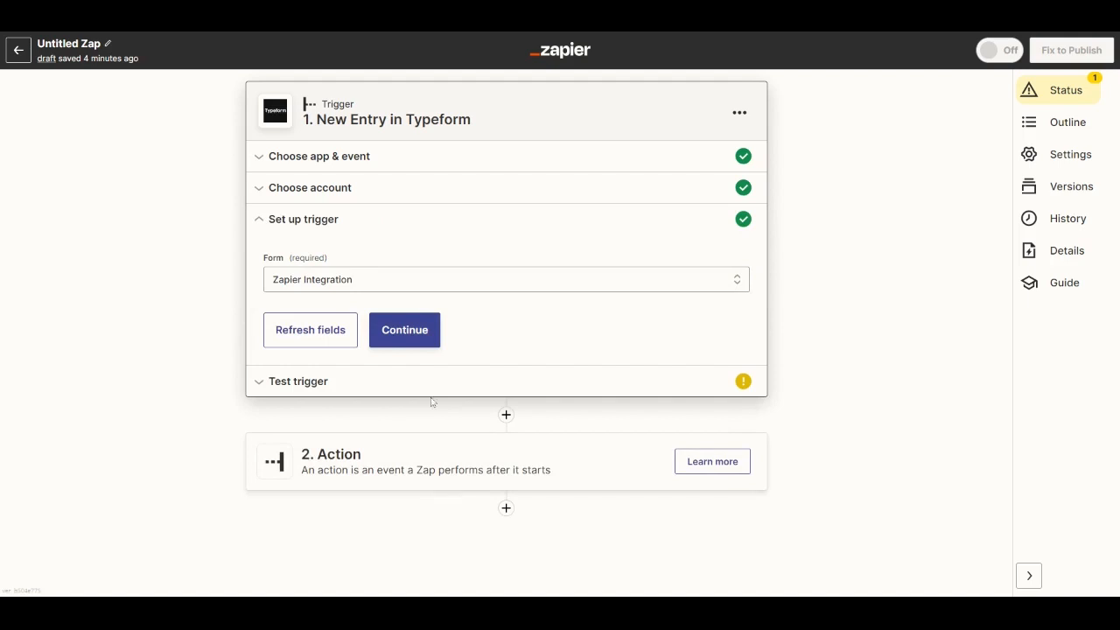
pyautogui.click(420, 340)
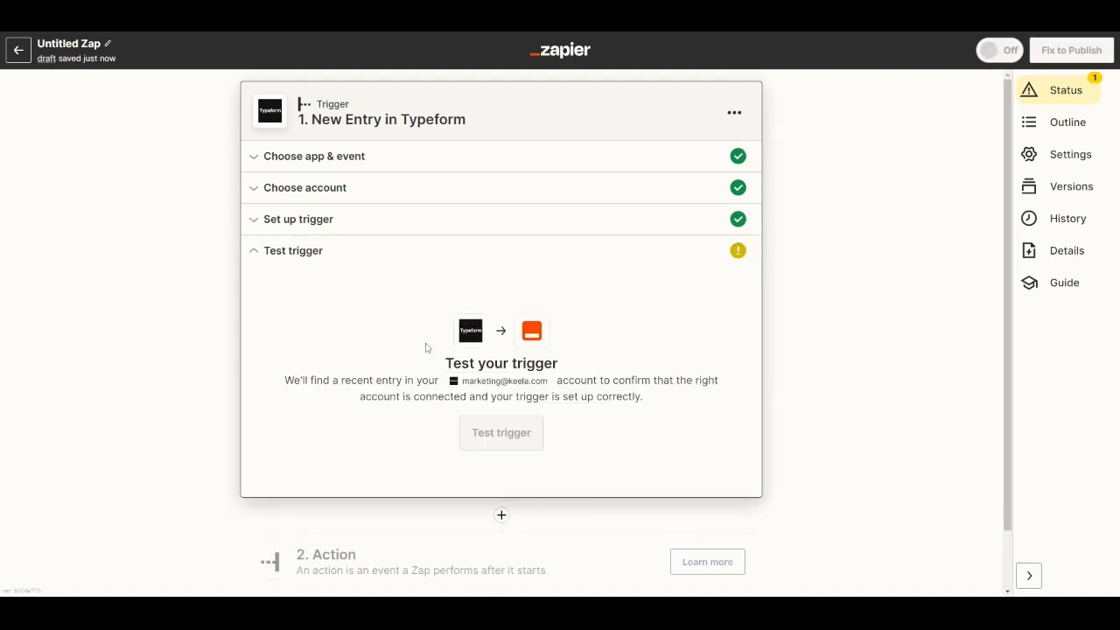
# Test the Typeform trigger, review the fields of the sample entry and continue to the action.
pyautogui.click(513, 442)
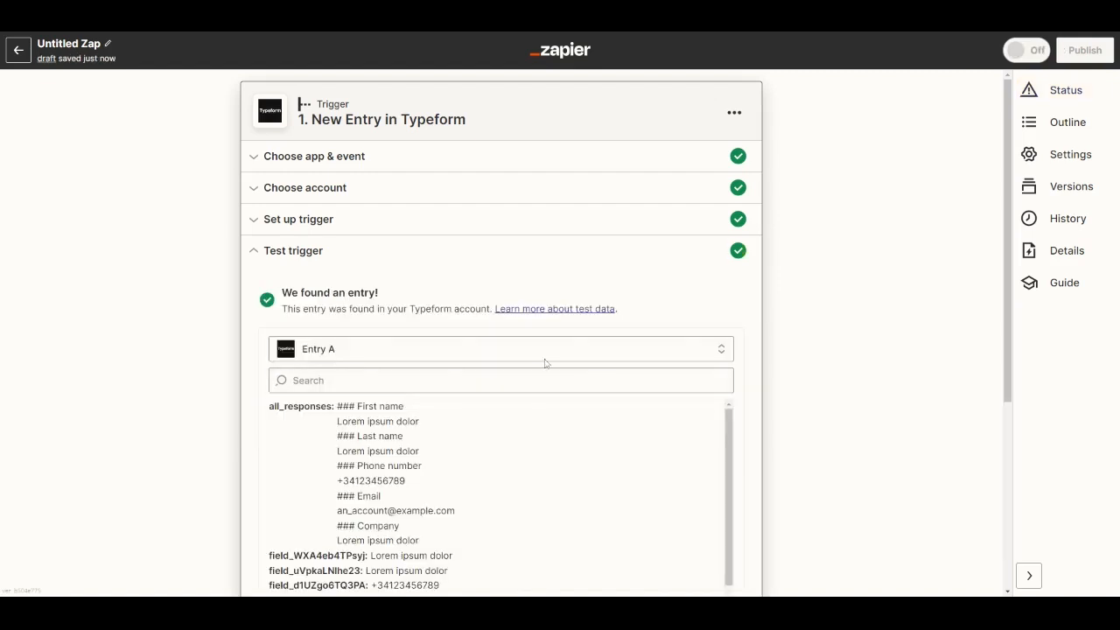
pyautogui.scroll(-2, 468, 473)
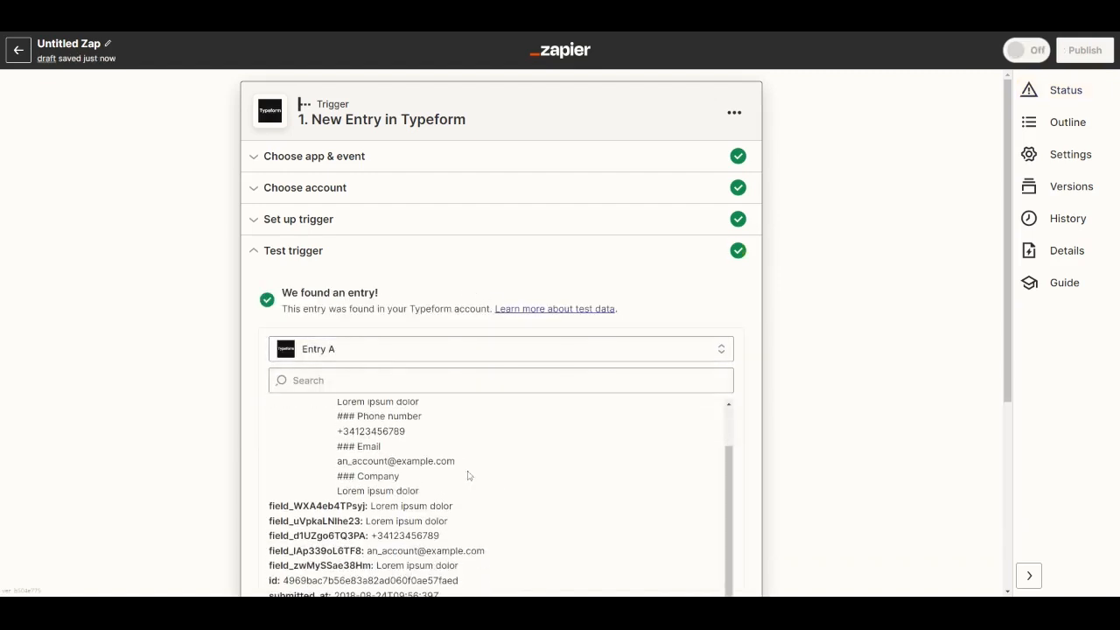
pyautogui.scroll(-2, 507, 280)
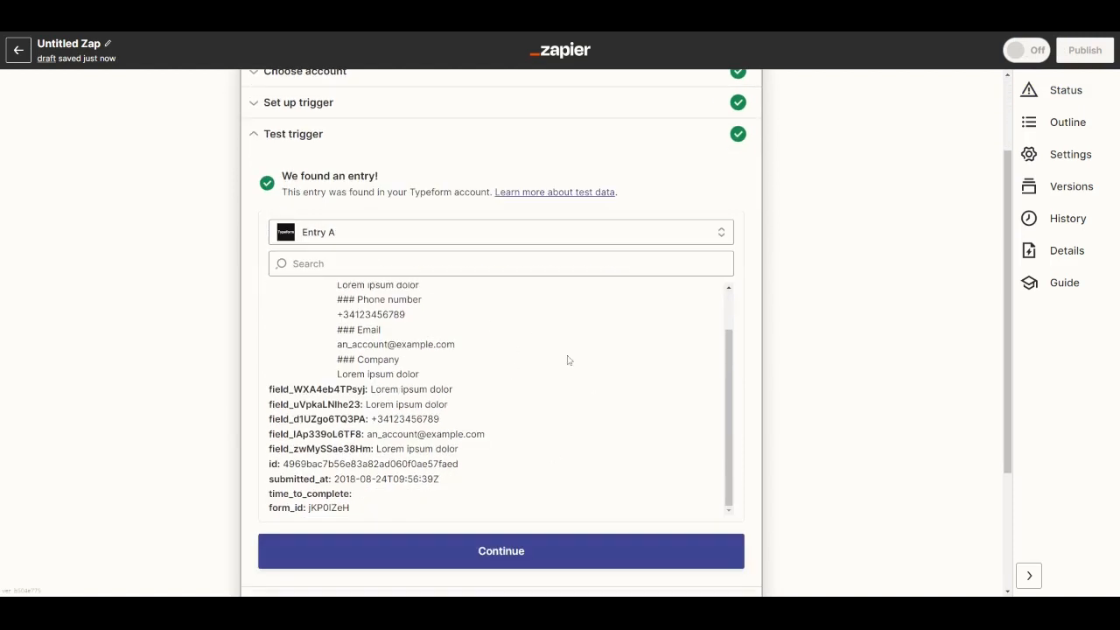
pyautogui.click(515, 554)
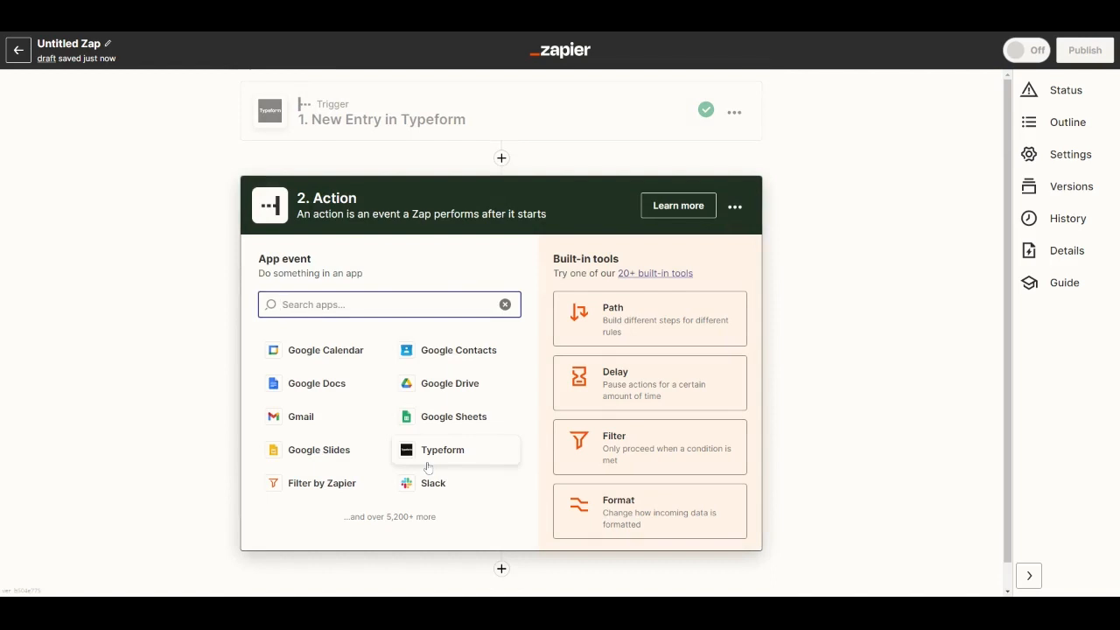
# Set Keela as the action app with the Create Individual Contact event and proceed to the account choice.
pyautogui.click(976, 36)
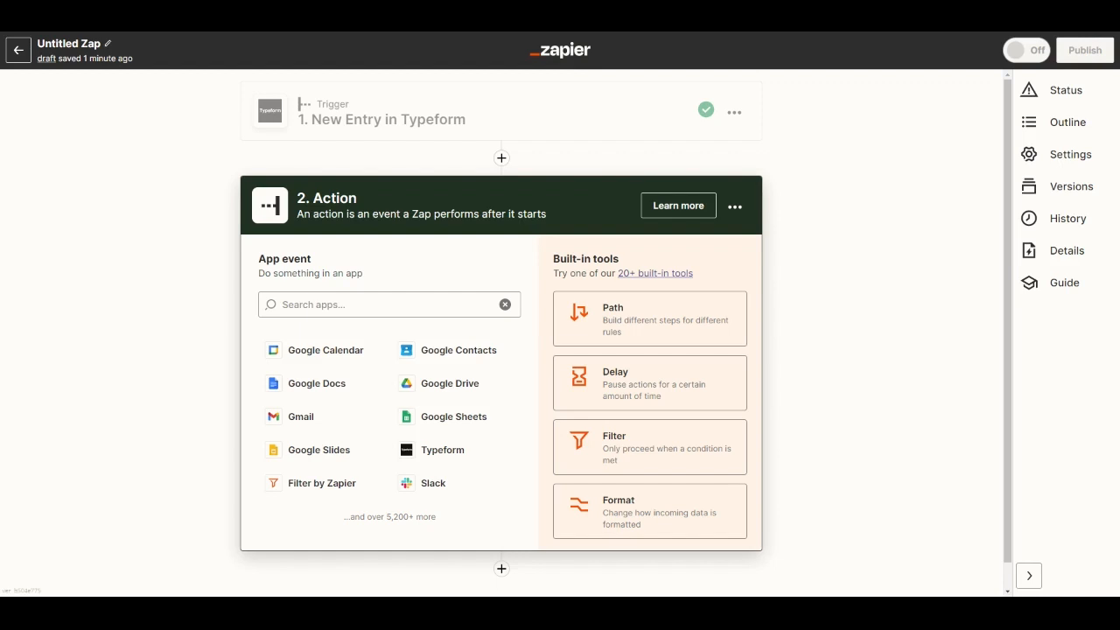
pyautogui.click(282, 304)
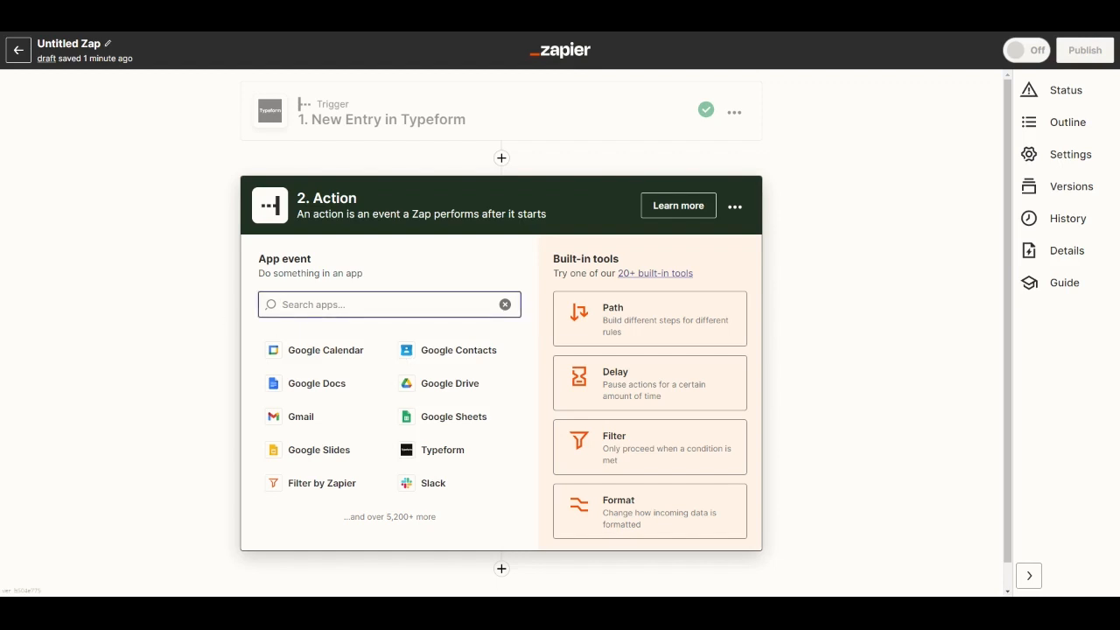
pyautogui.write('kee')
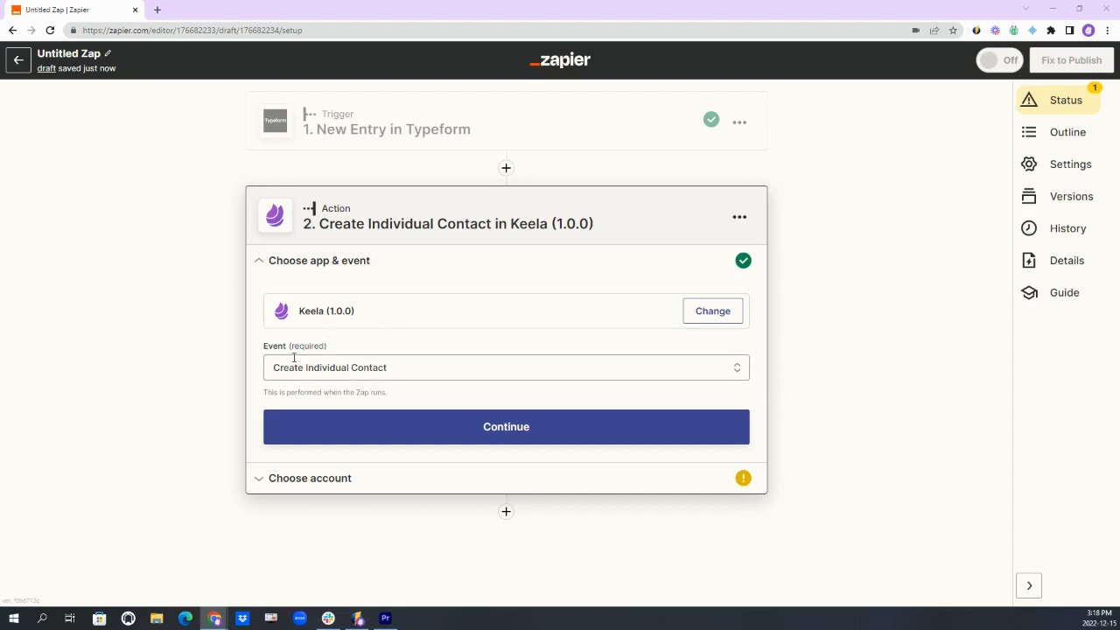
pyautogui.click(408, 368)
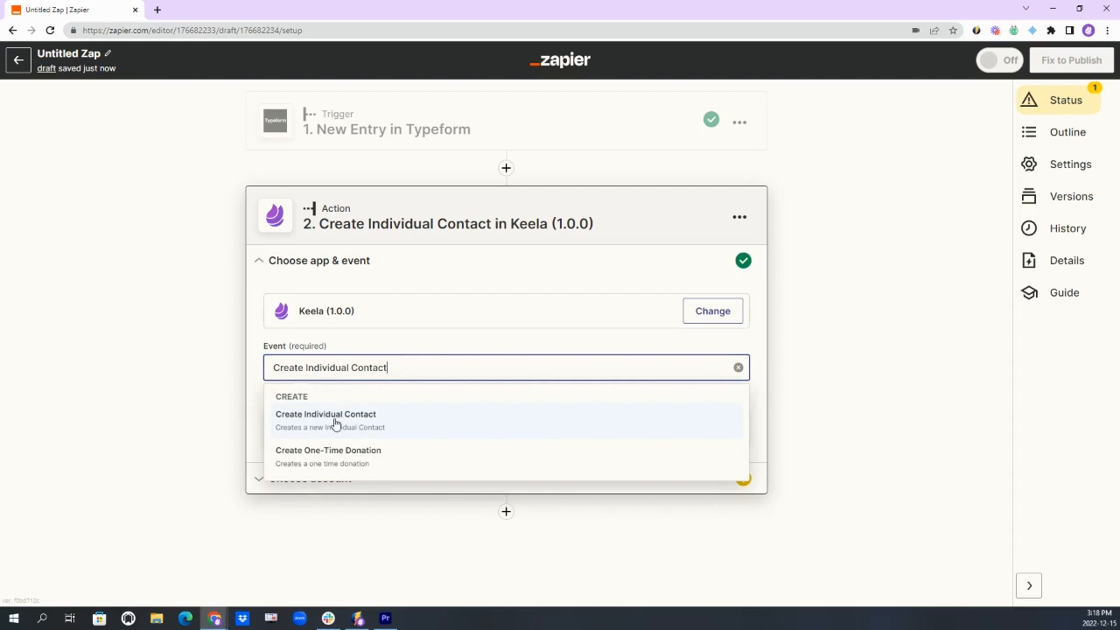
pyautogui.click(335, 423)
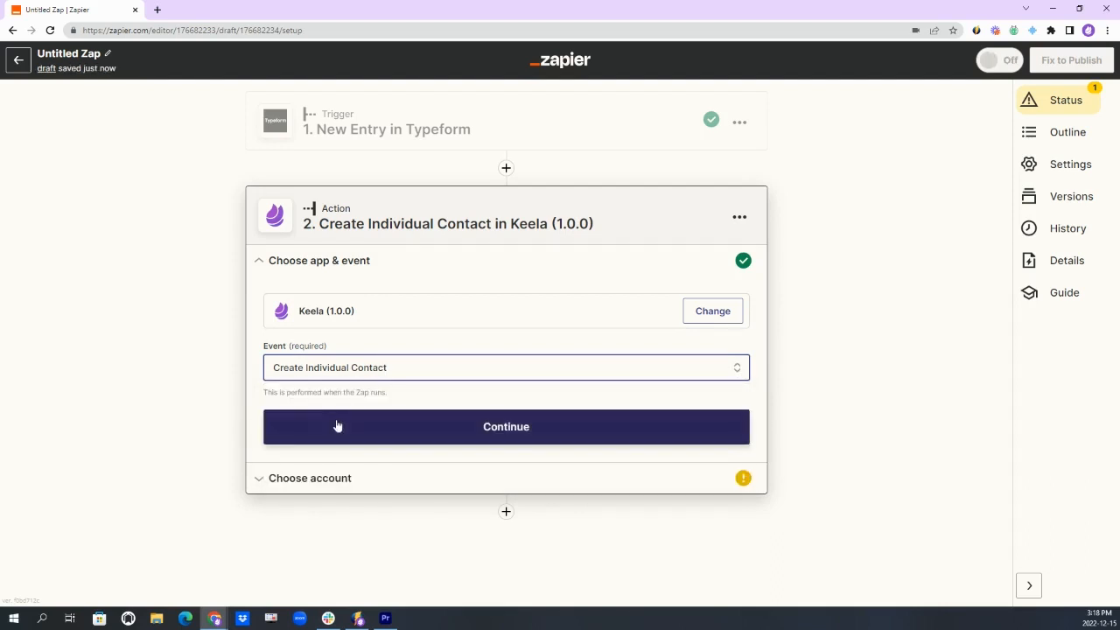
pyautogui.click(502, 430)
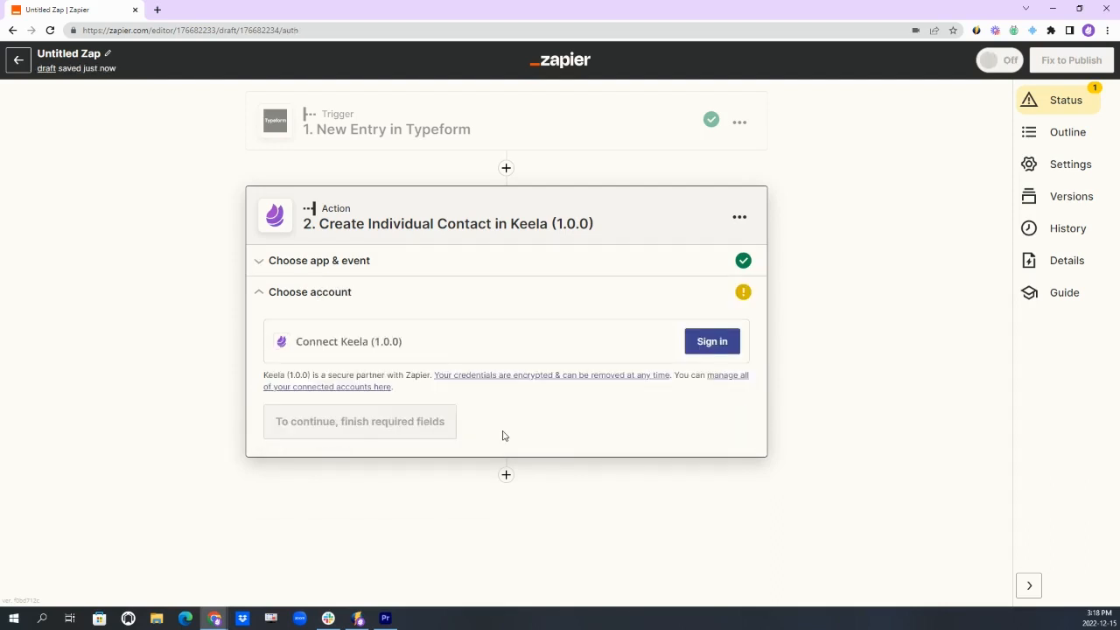
# Start signing in to Keela for the action and allow access with USA as the region.
pyautogui.click(709, 348)
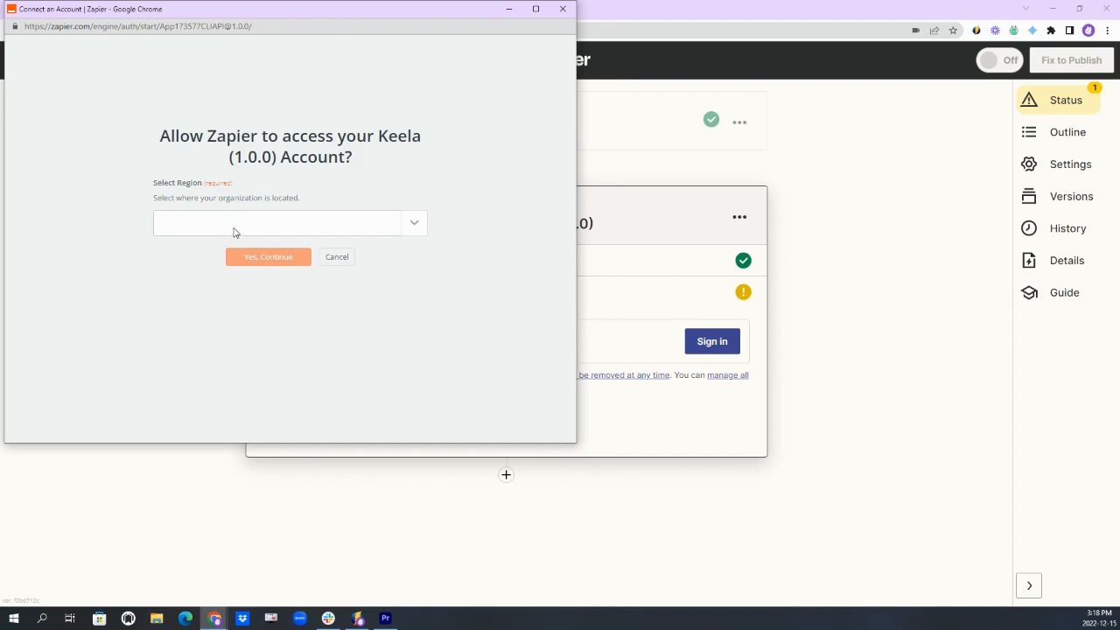
pyautogui.click(235, 229)
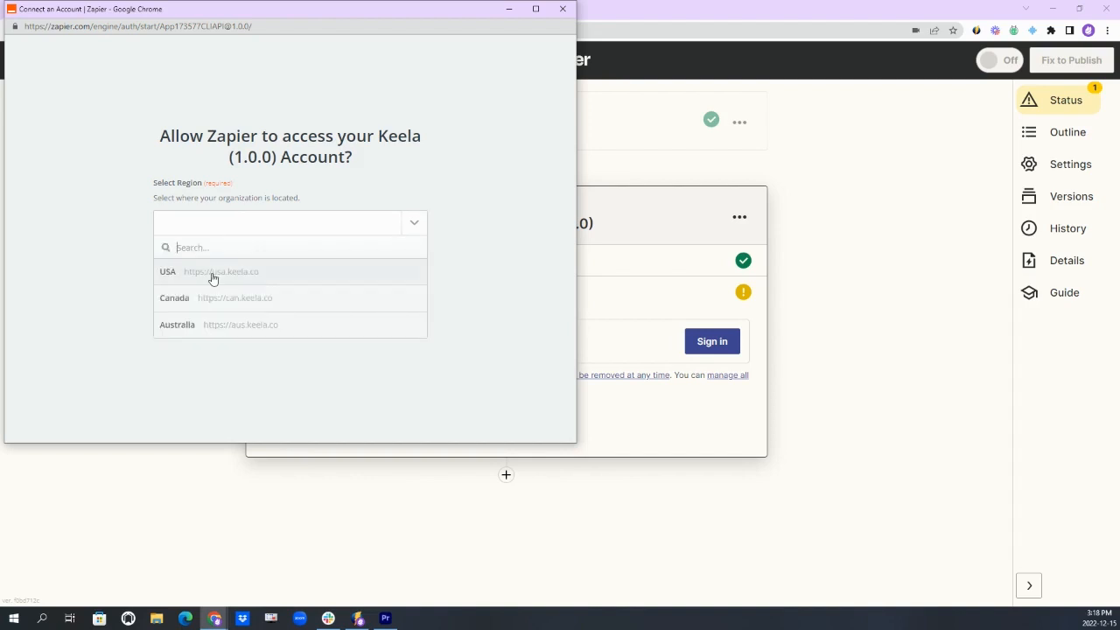
pyautogui.click(212, 276)
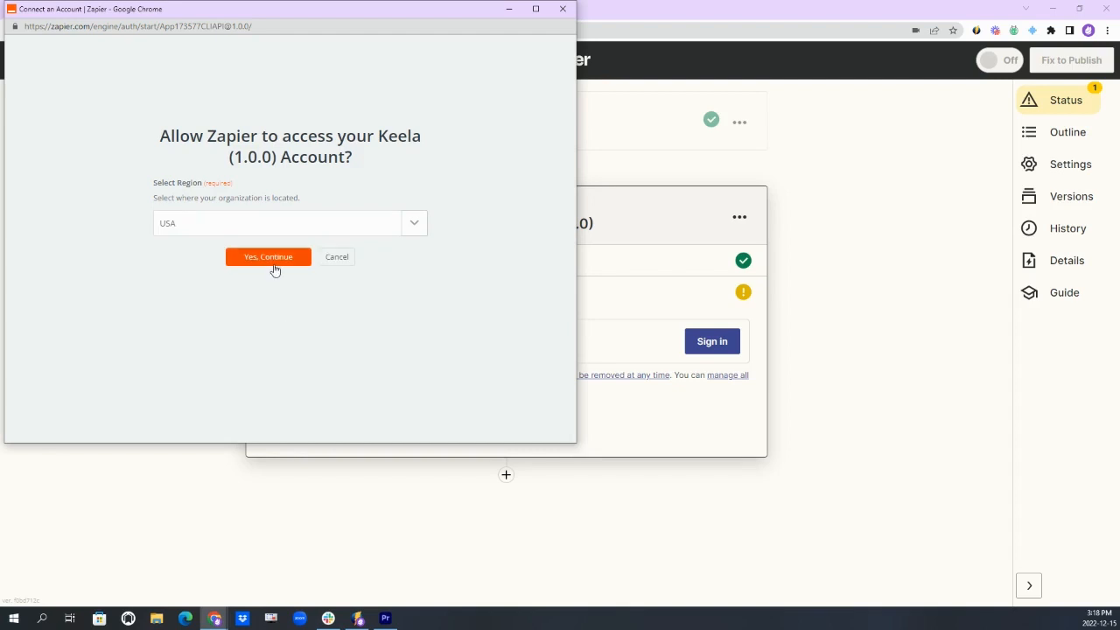
pyautogui.click(273, 262)
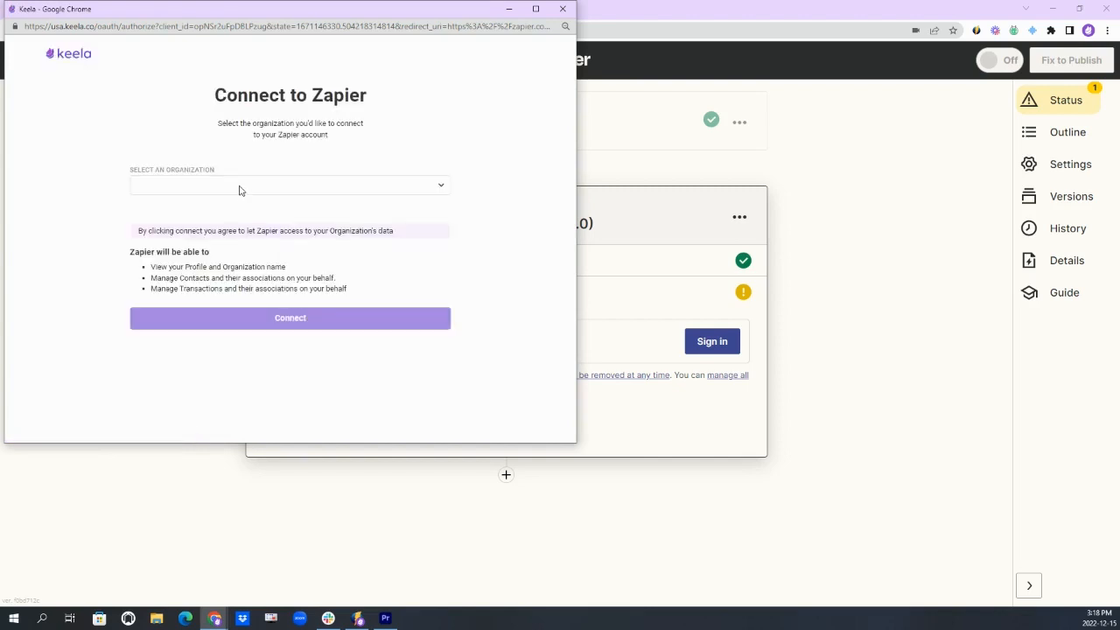
# Connect The Pupper Project organization to Zapier and continue with that Keela account.
pyautogui.click(240, 191)
pyautogui.click(232, 201)
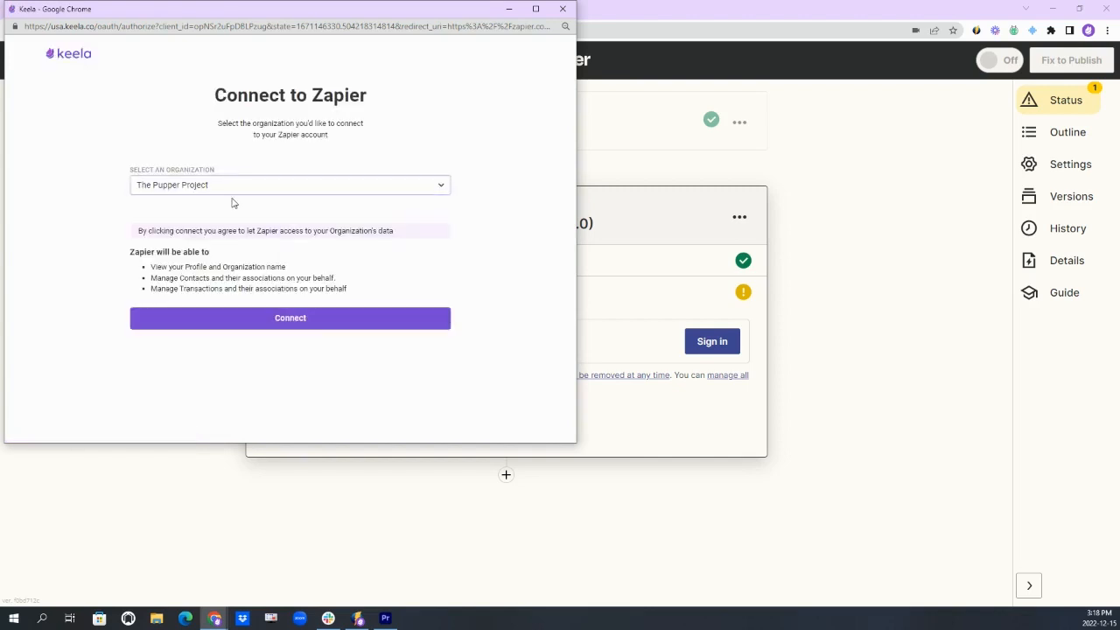
pyautogui.click(295, 318)
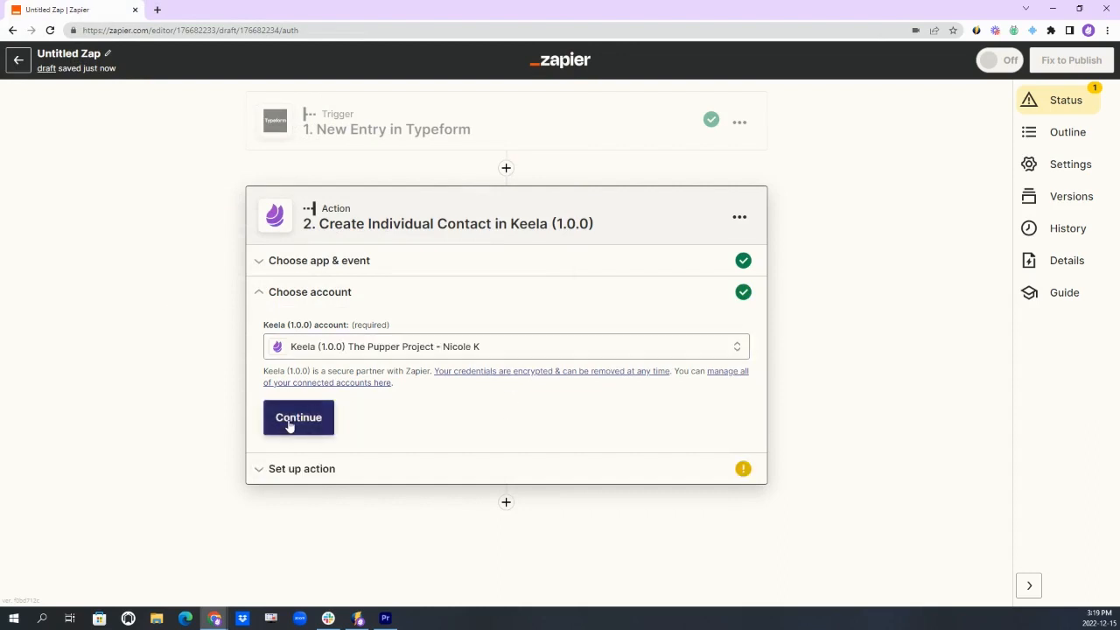
pyautogui.click(298, 420)
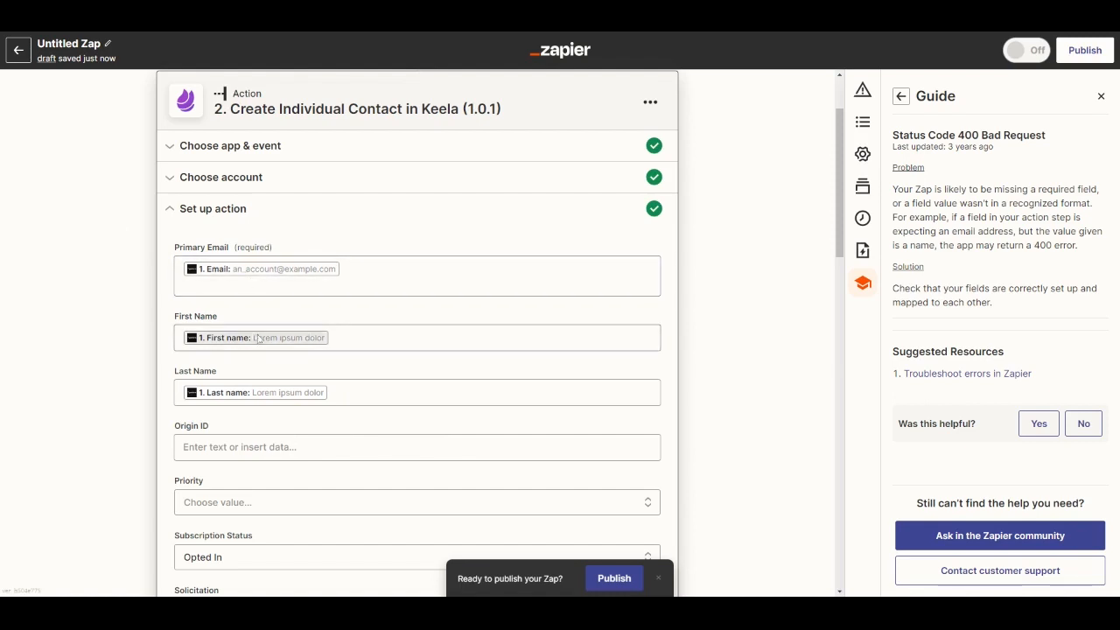
# Review the mapped contact fields in the Keela action setup and proceed to the action test.
pyautogui.scroll(-3, 297, 405)
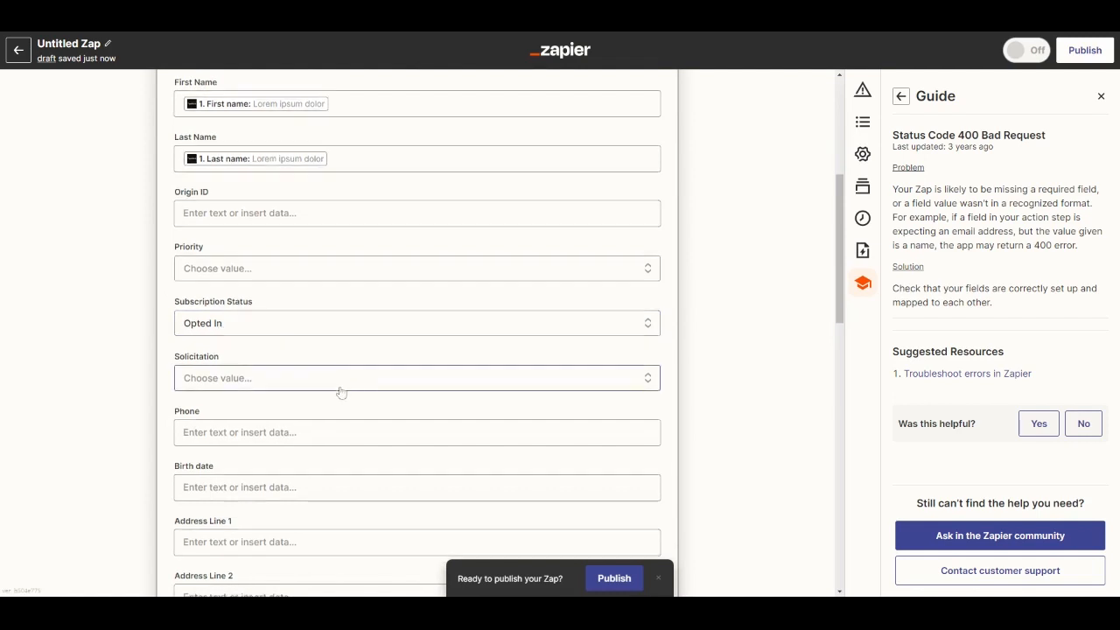
pyautogui.scroll(-3, 341, 393)
pyautogui.scroll(-10, 341, 393)
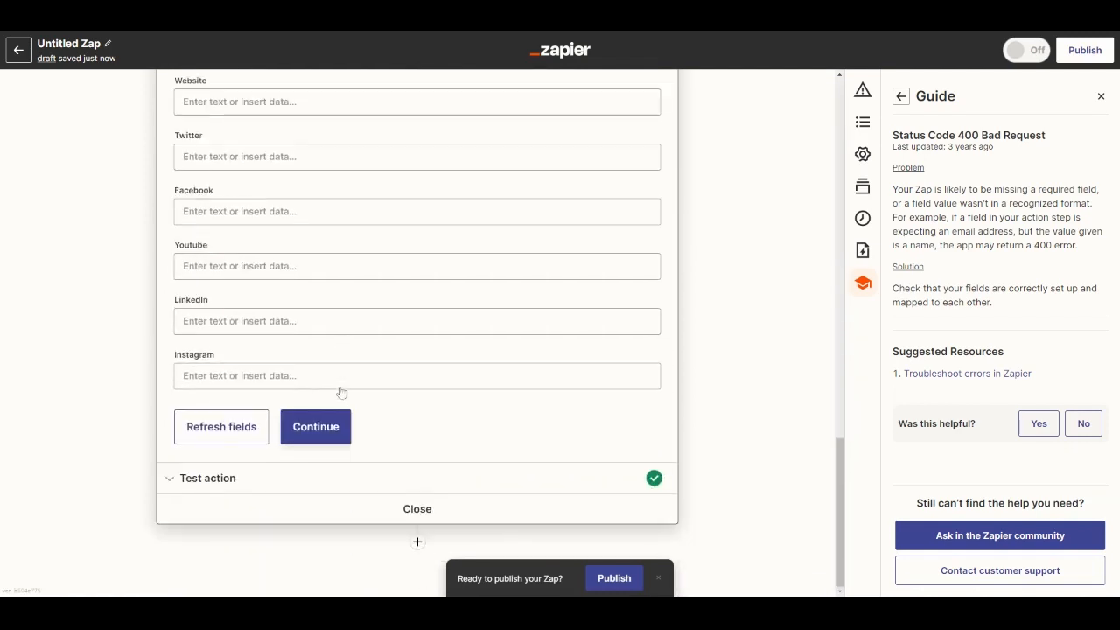
pyautogui.click(316, 431)
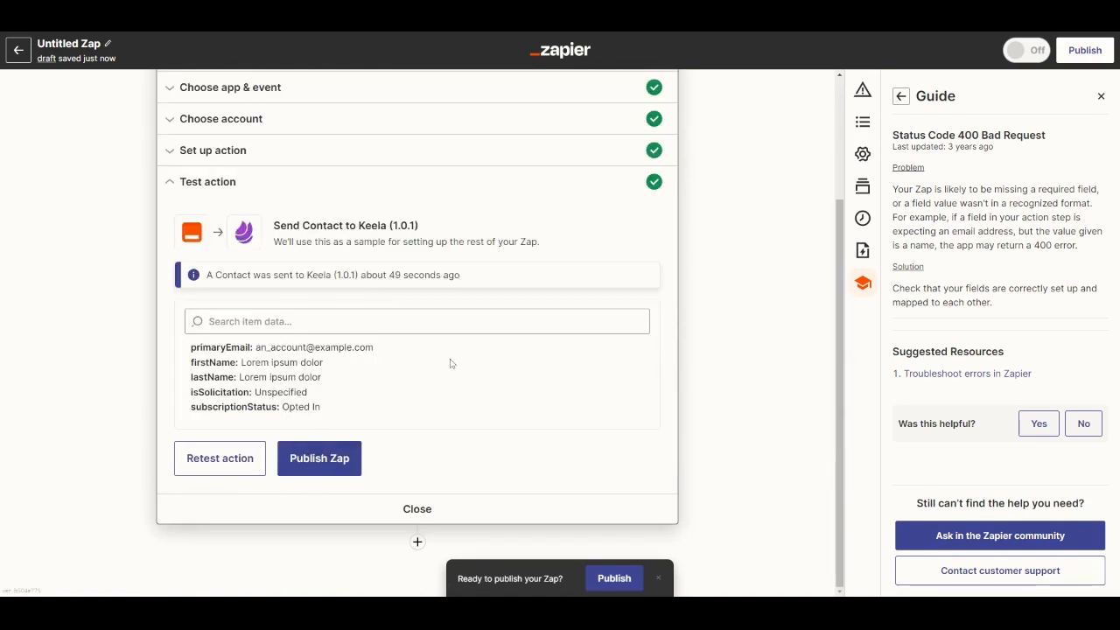
# Publish the Zap, turn it on and dismiss the suggestion to create another Zap.
pyautogui.click(317, 464)
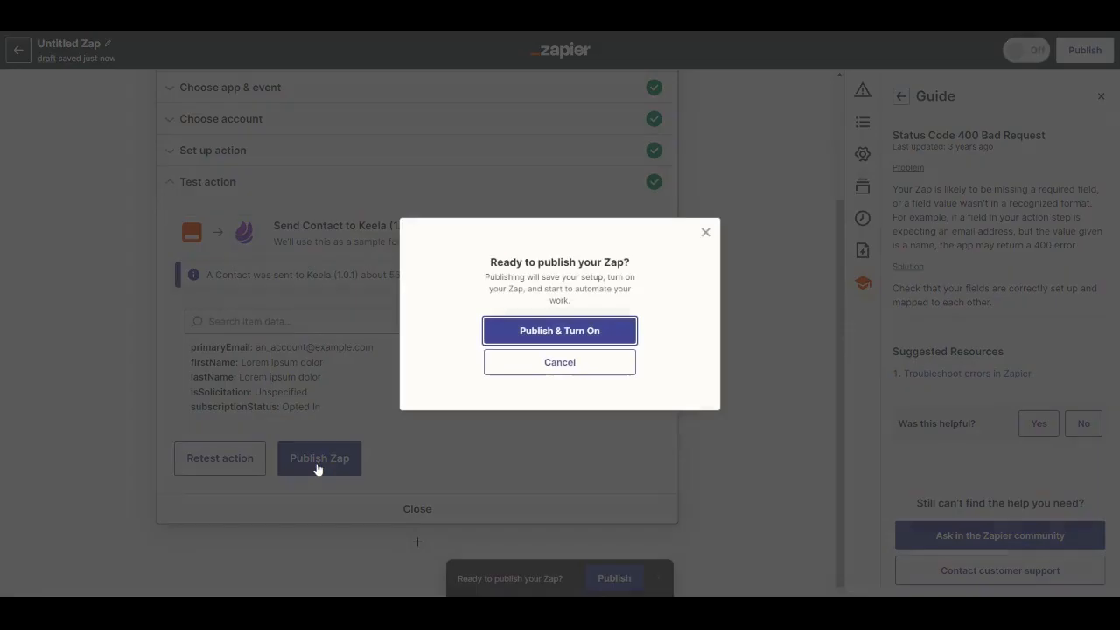
pyautogui.click(525, 331)
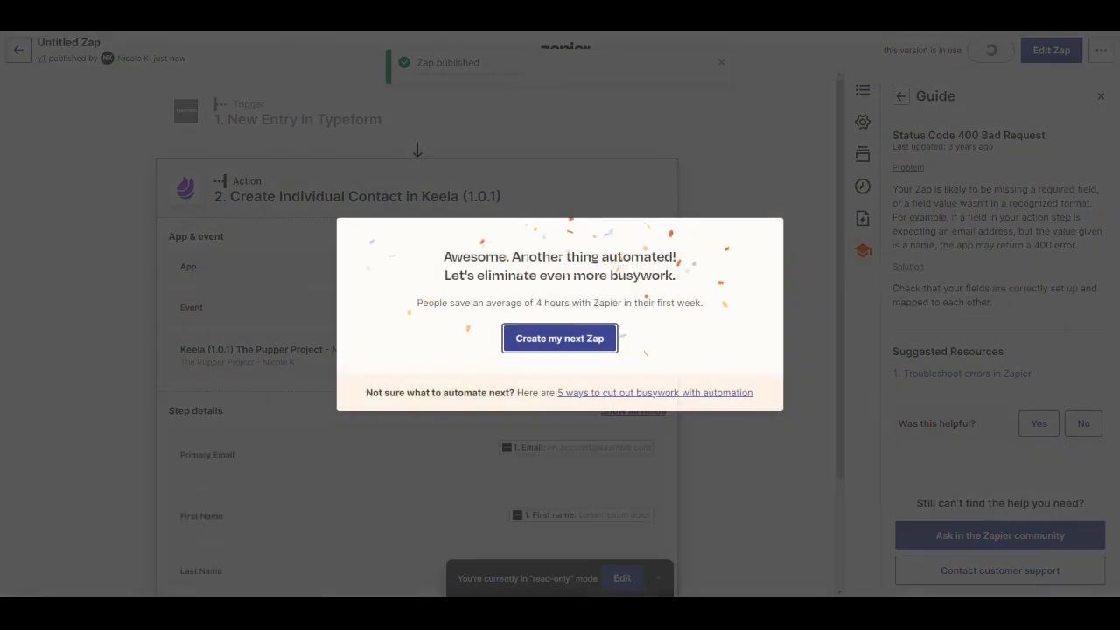
pyautogui.click(754, 456)
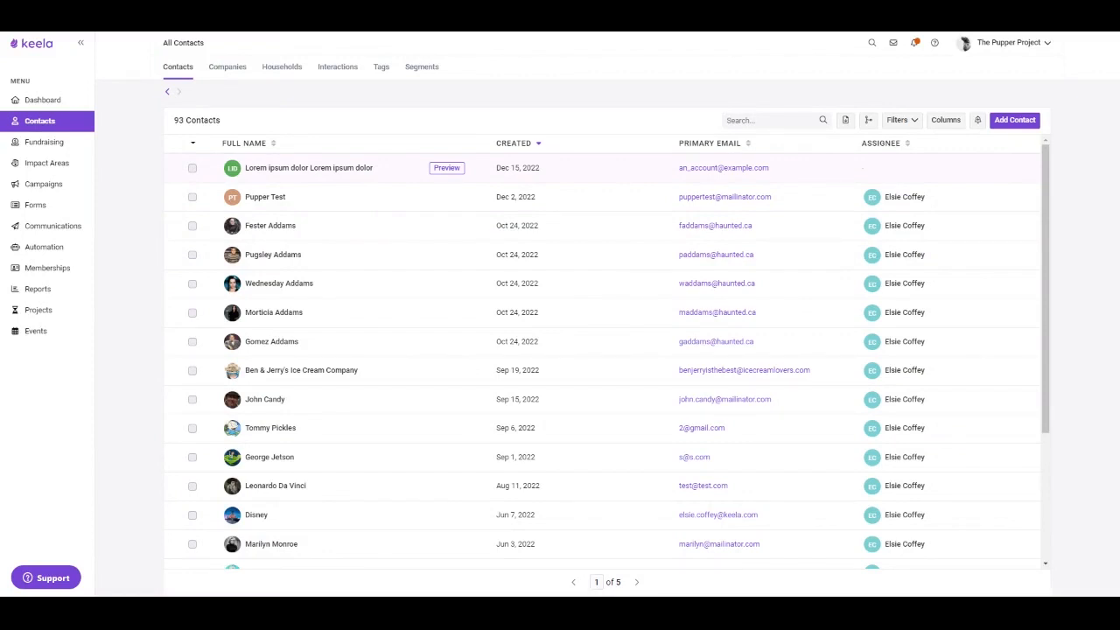
# In Keela, examine the personal info and subscription history of the newest "Lorem ipsum dolor" contact, and return to the contact list.
pyautogui.click(308, 167)
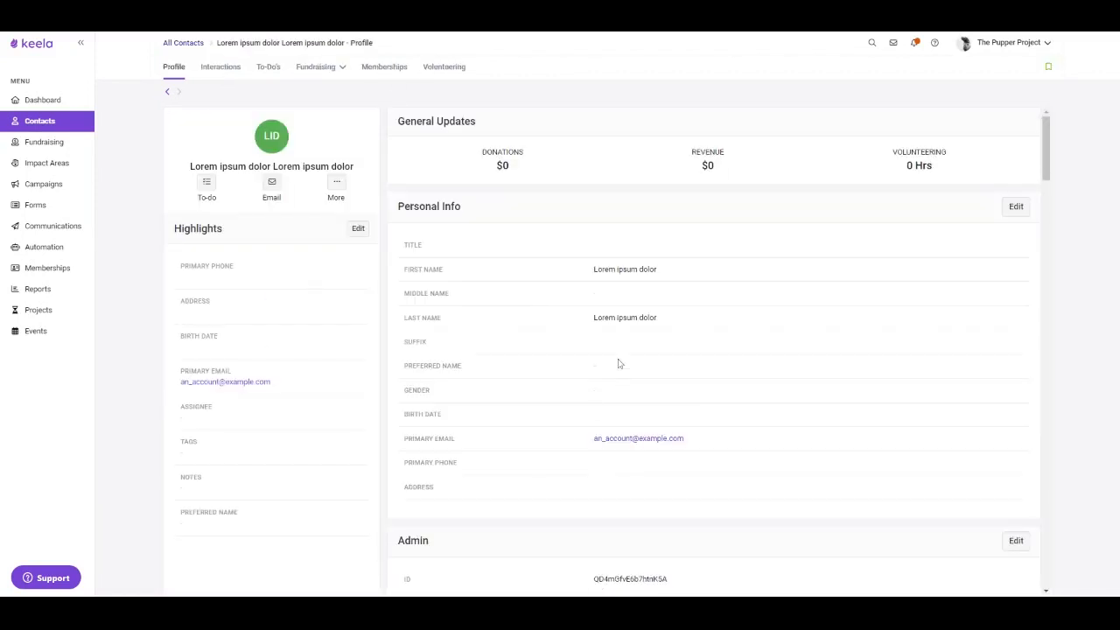
pyautogui.scroll(-2, 658, 367)
pyautogui.scroll(-3, 658, 367)
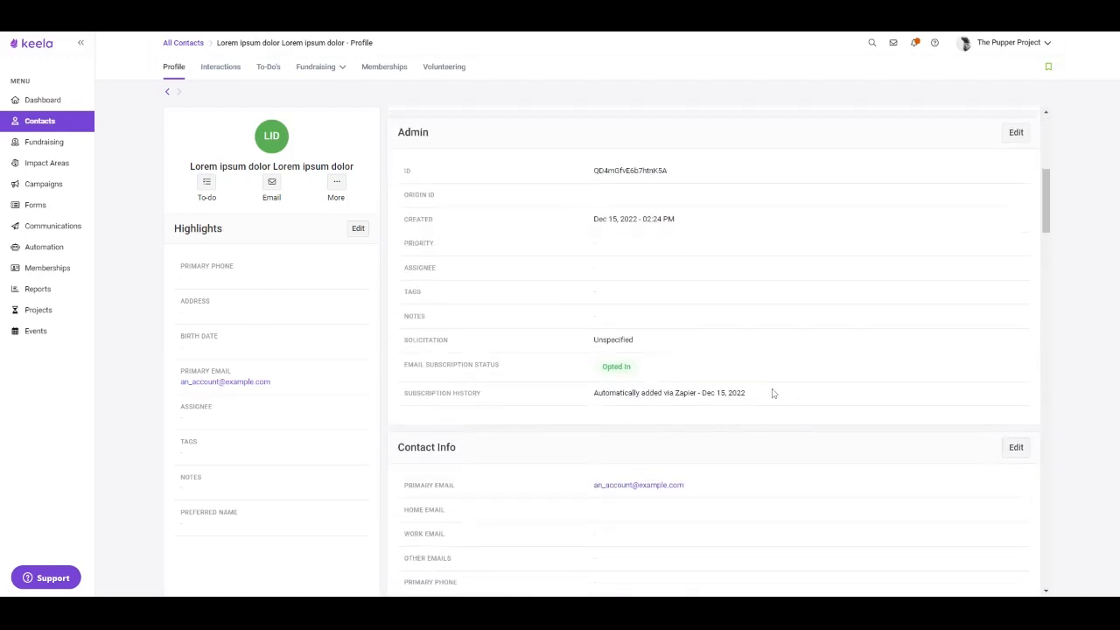
pyautogui.moveTo(773, 393); pyautogui.dragTo(583, 396)
pyautogui.click(805, 404)
pyautogui.scroll(3, 622, 378)
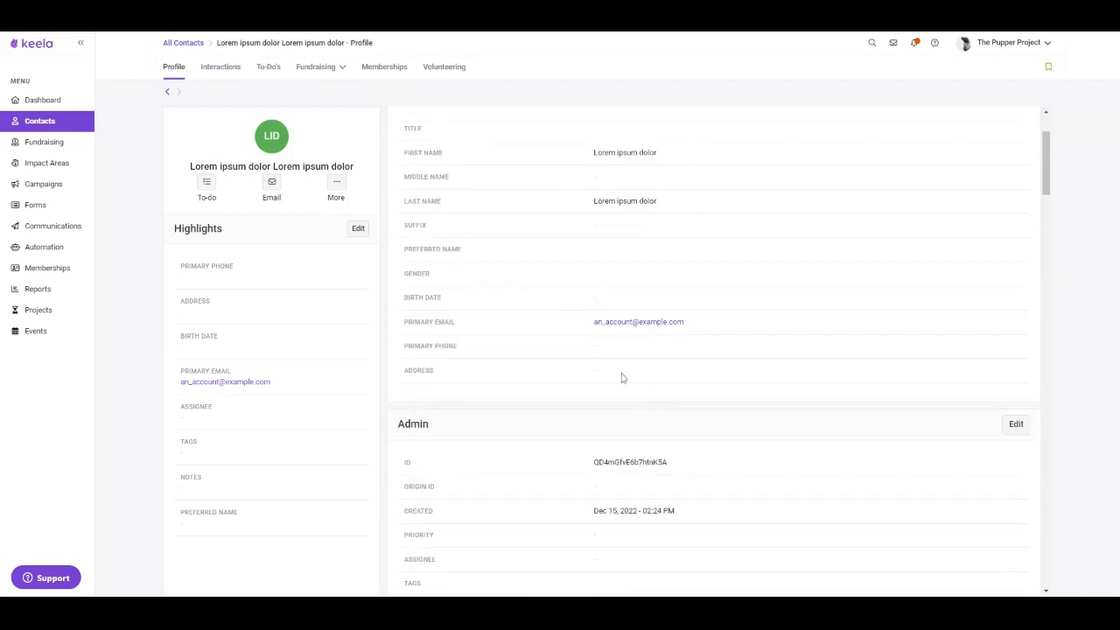
pyautogui.click(167, 92)
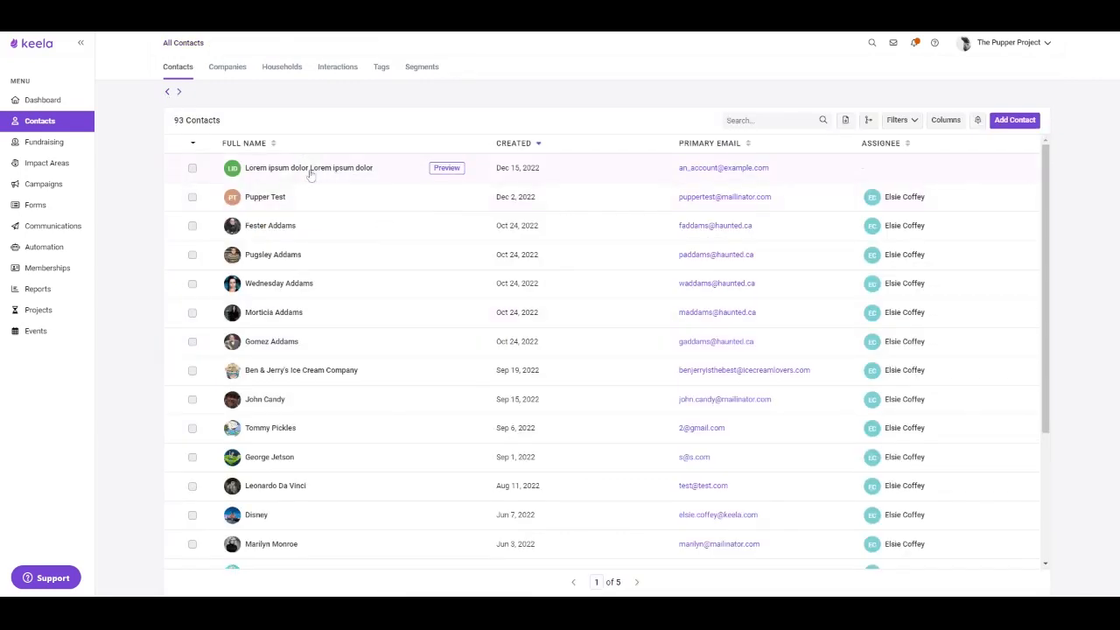